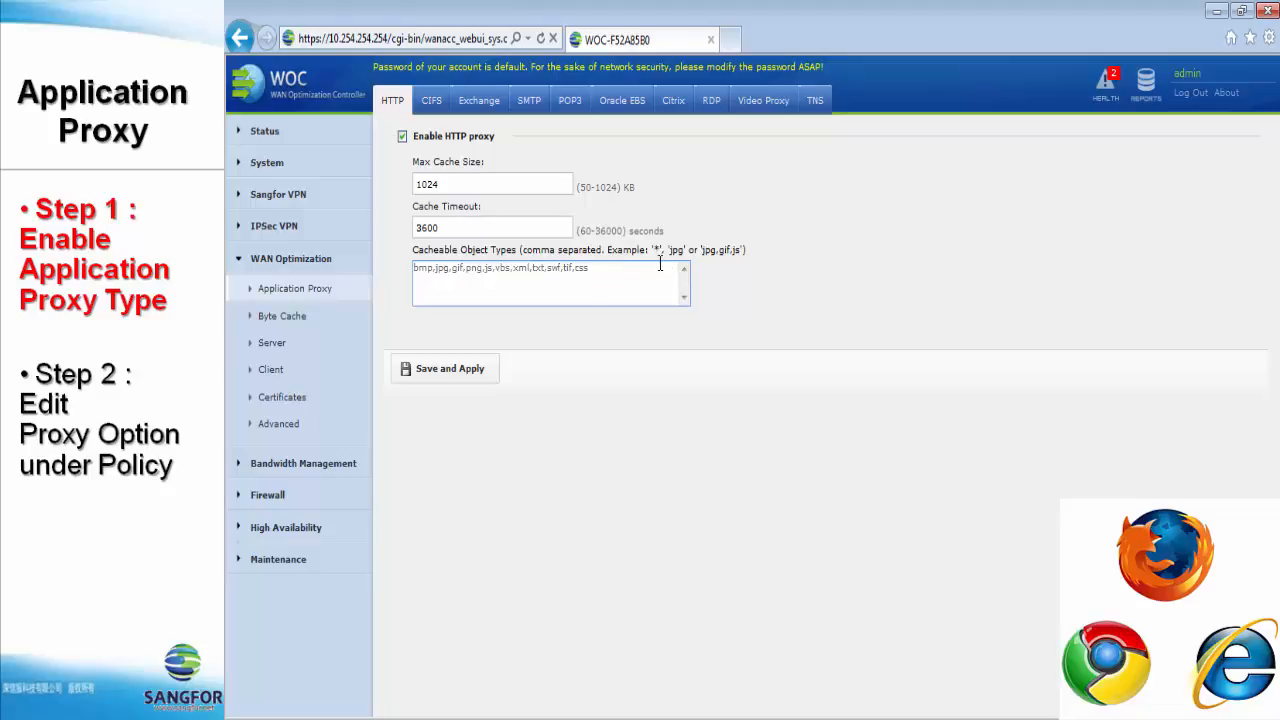
Step: Enable the CIFS proxy and turn on traffic optimization for port 139
click(432, 102)
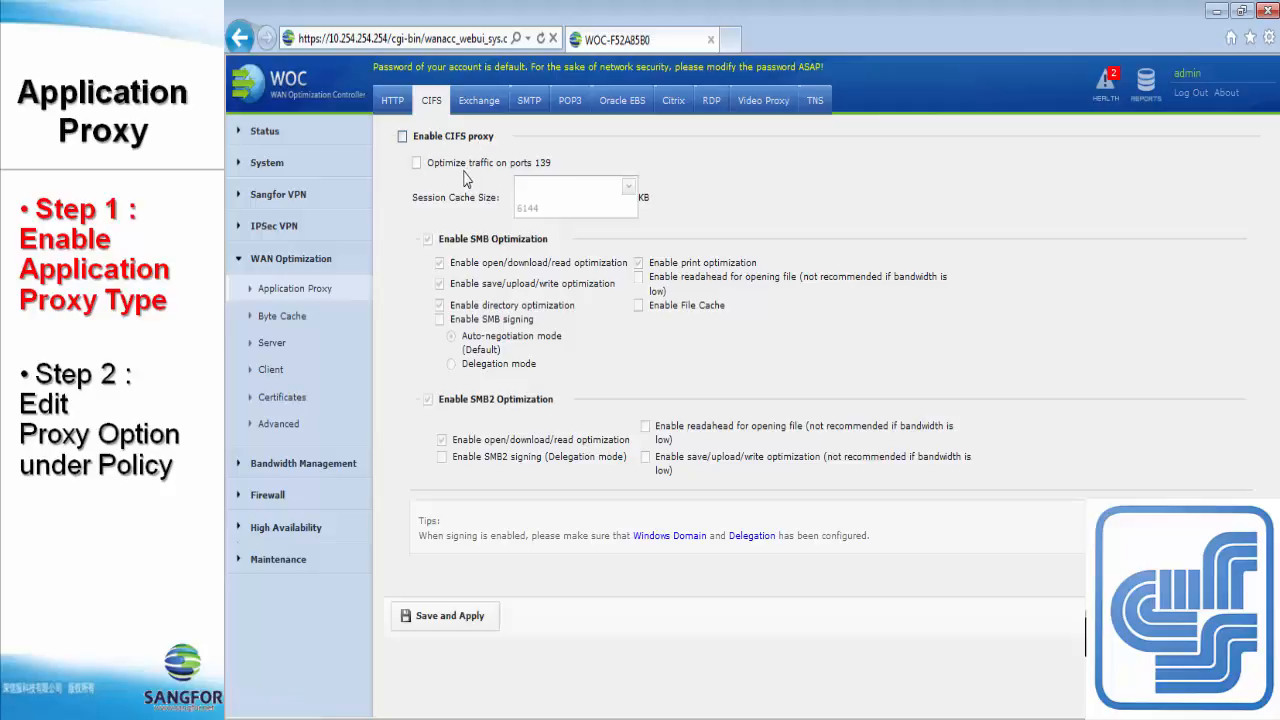
click(402, 137)
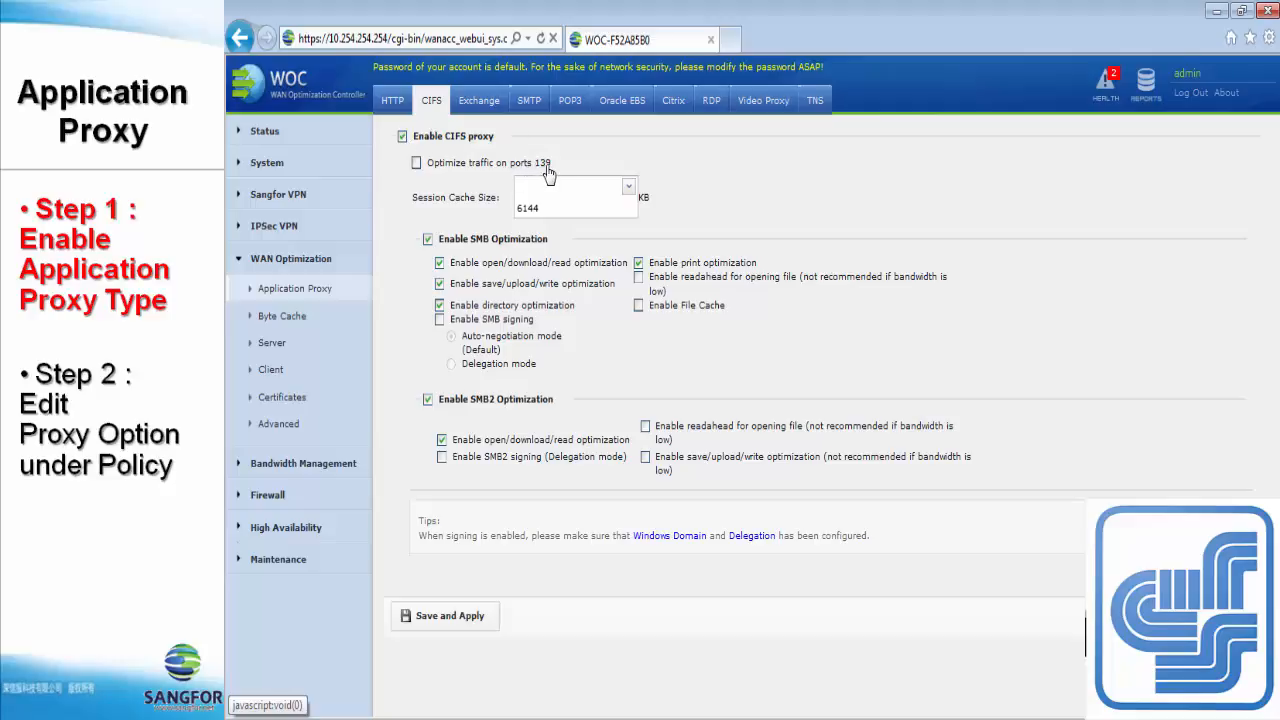
click(417, 164)
Step: Try to save and apply the CIFS proxy settings with SMB signing enabled in delegation mode
click(439, 320)
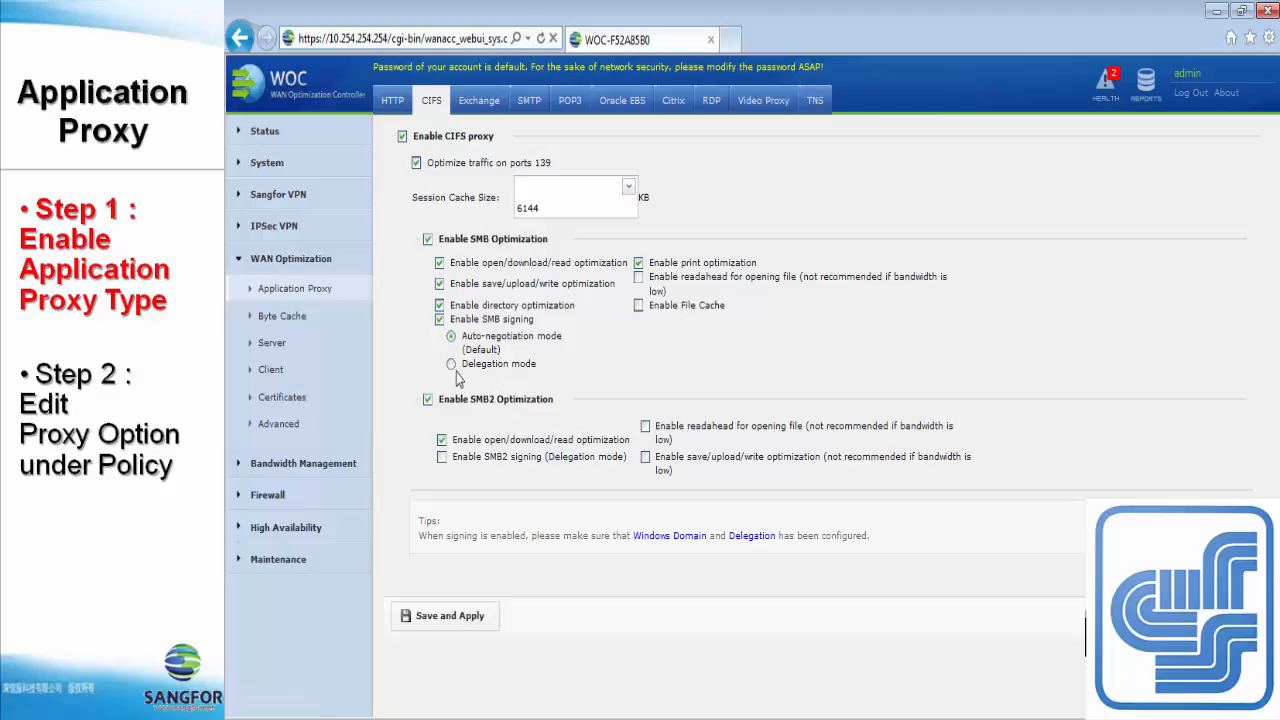
click(447, 616)
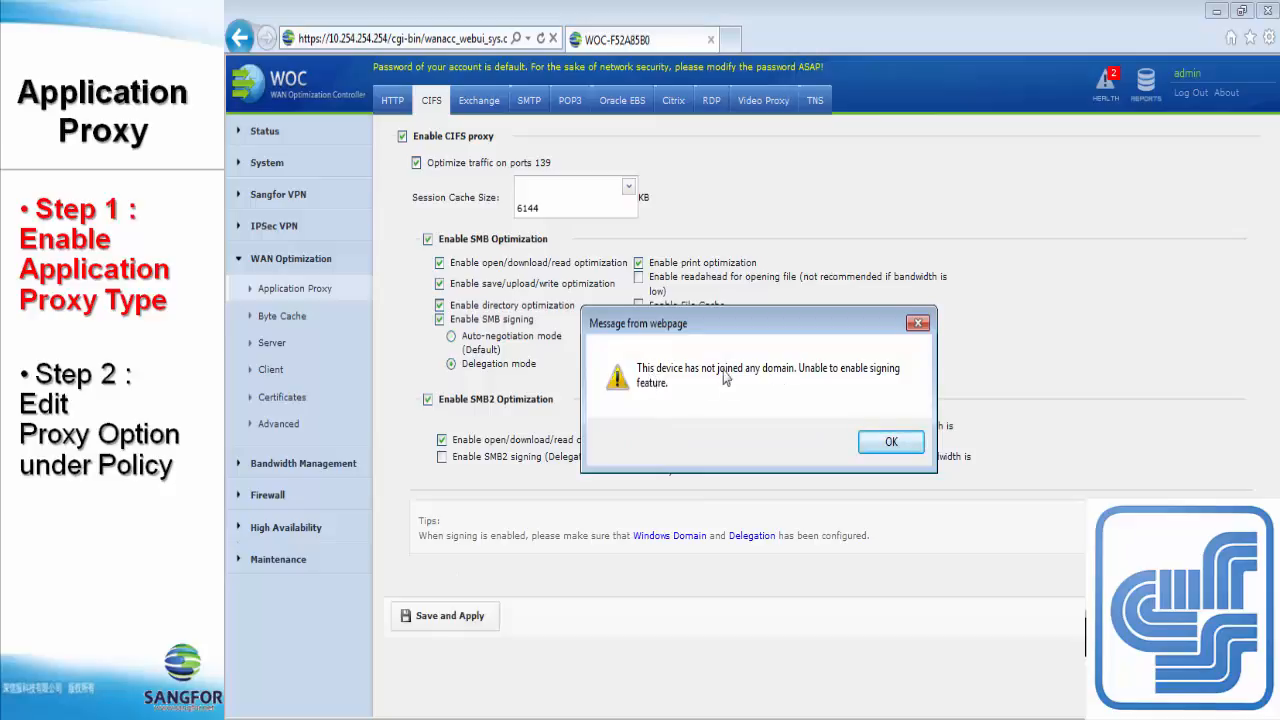
click(889, 443)
Step: Turn SMB signing off, then save and apply the CIFS proxy settings
click(439, 320)
click(450, 616)
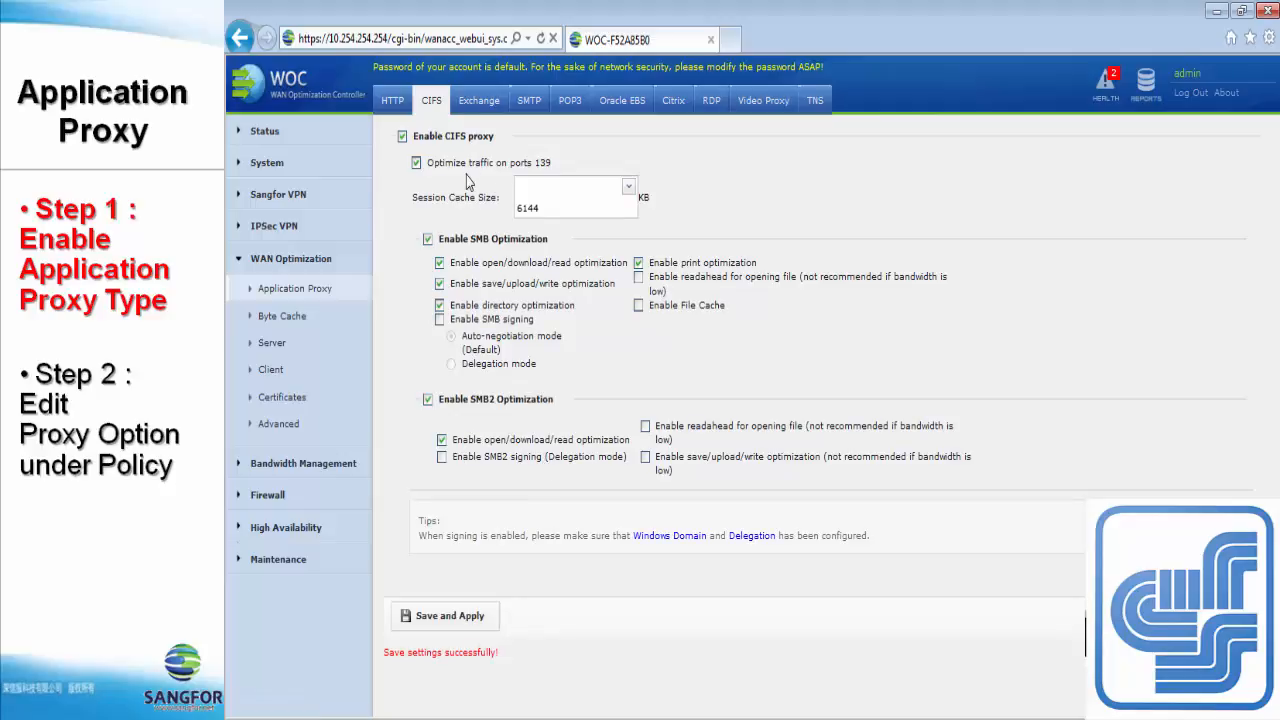
Step: Review the Exchange proxy settings and the tips on Kerberos authentication and Outlook Anywhere
click(476, 104)
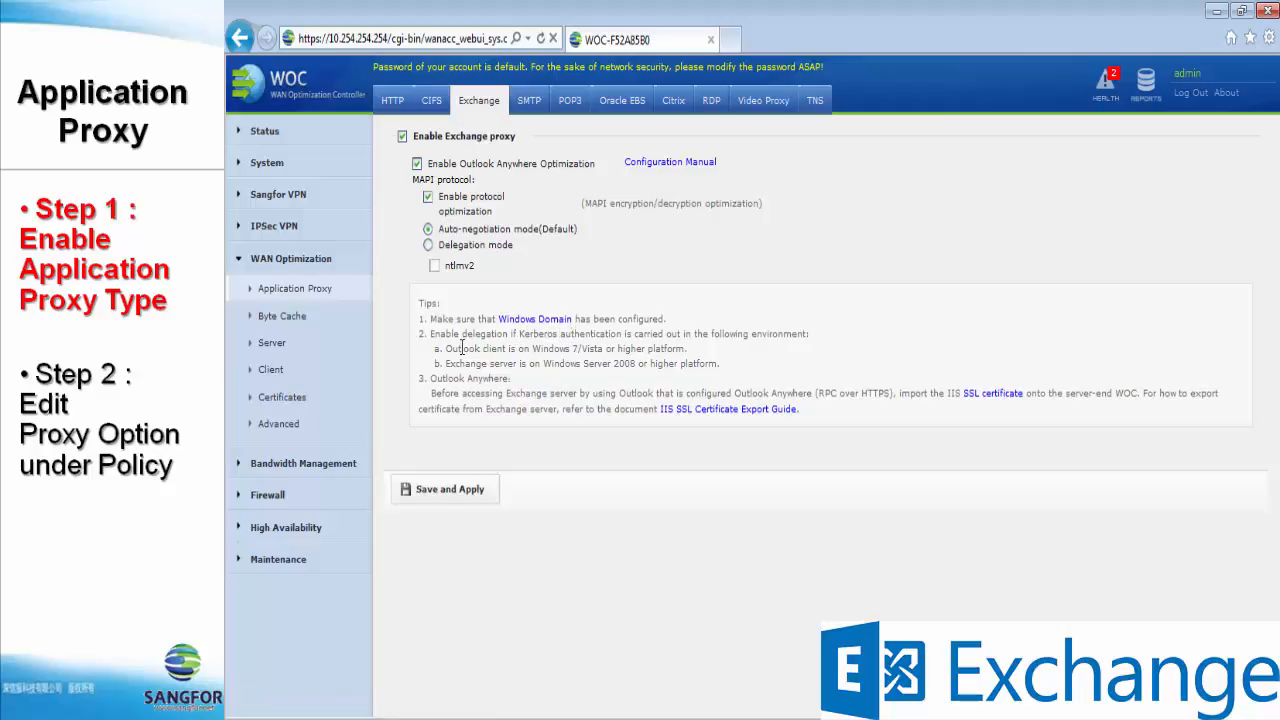
drag(521, 337, 614, 333)
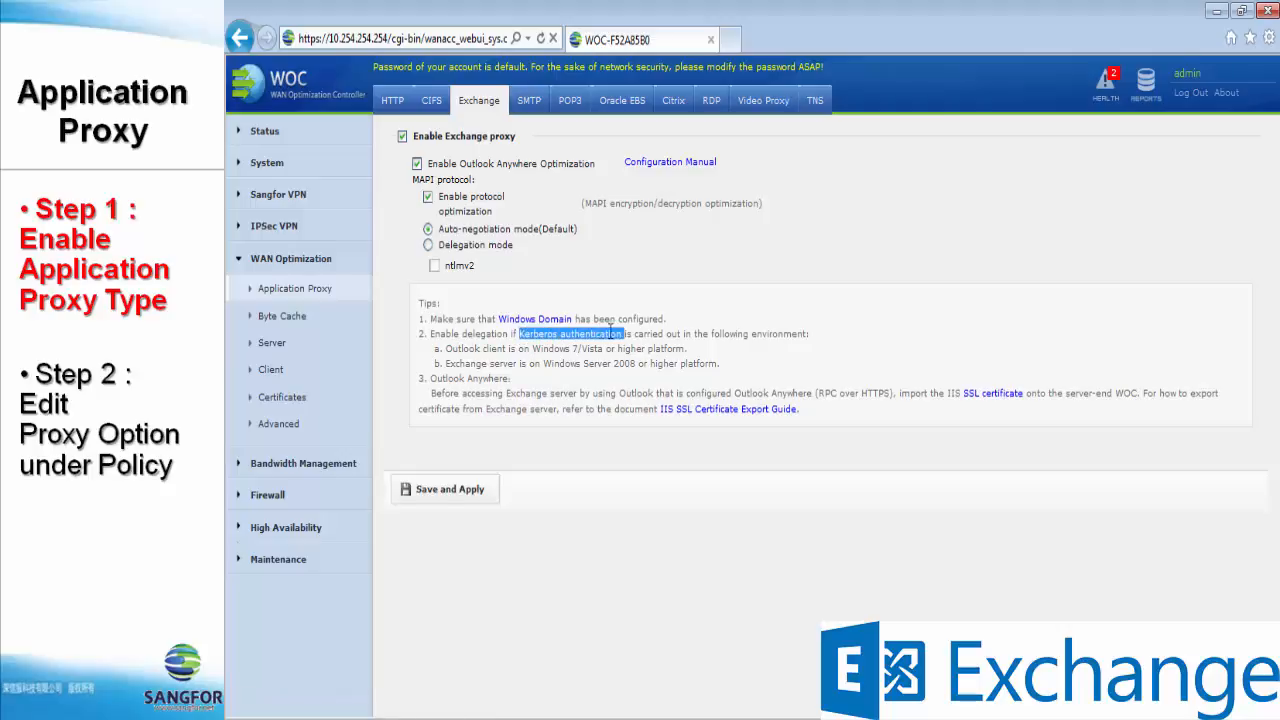
double_click(680, 393)
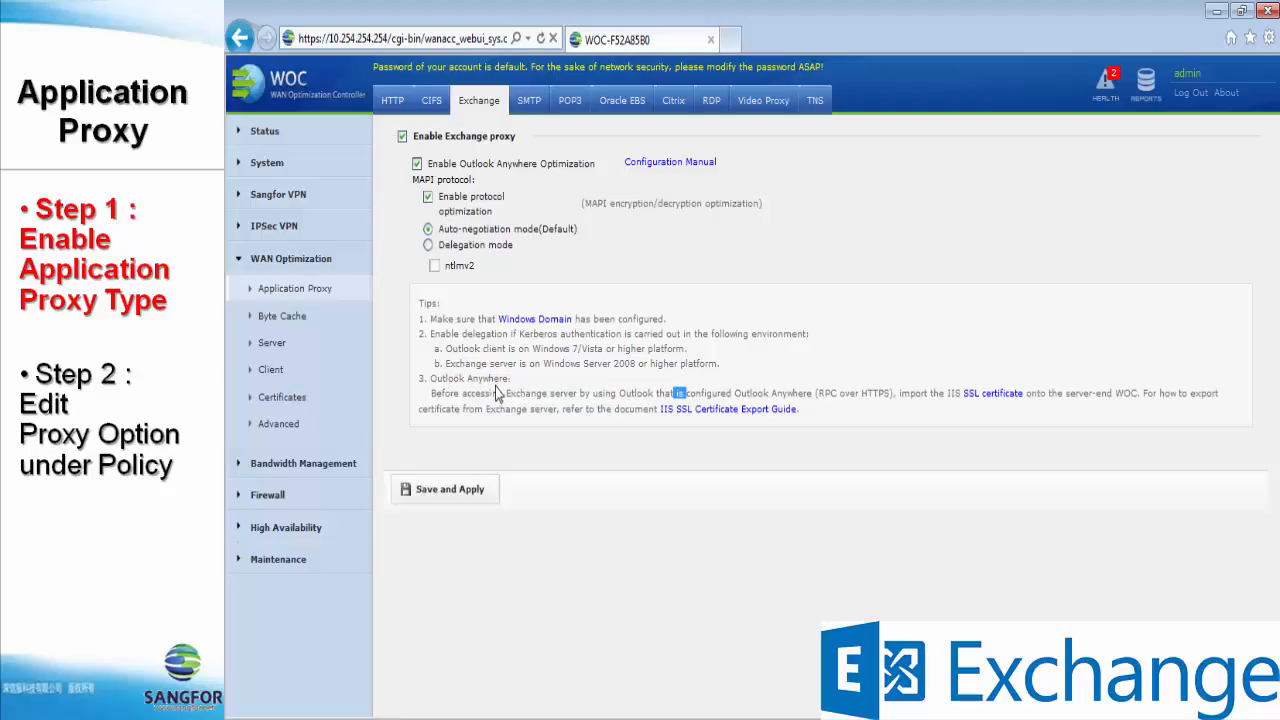
click(703, 395)
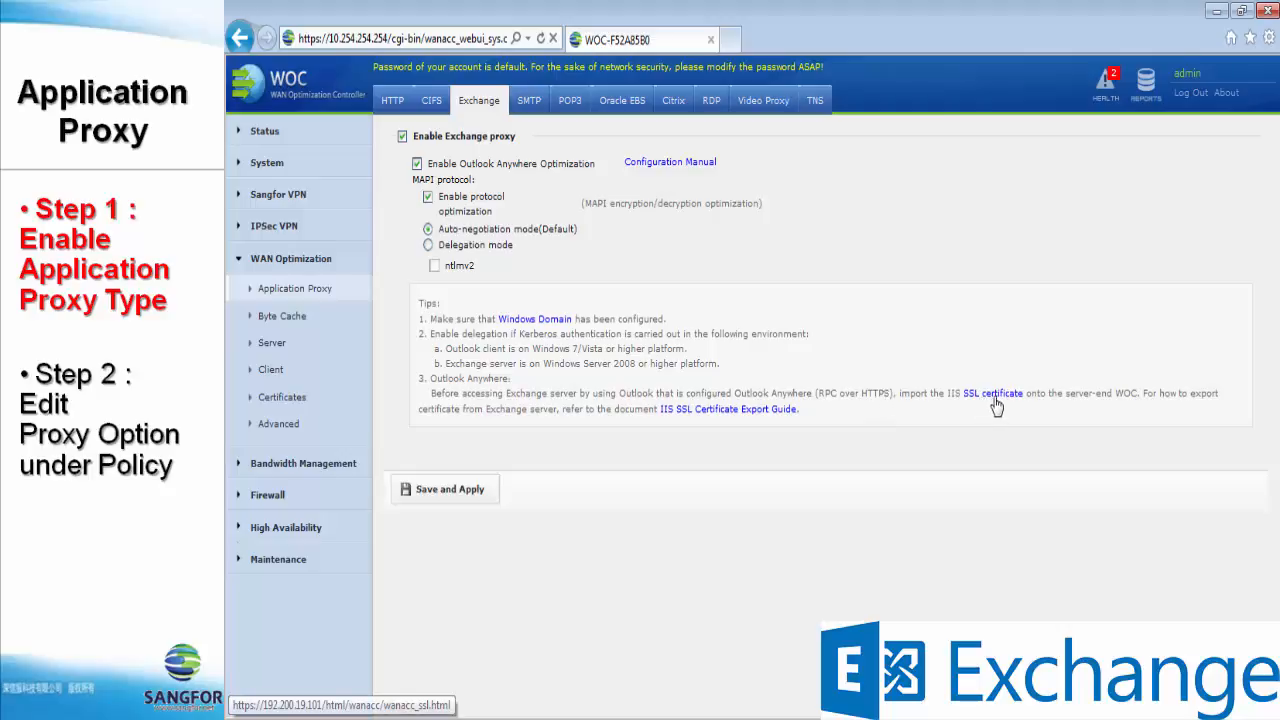
Step: Review the proxy settings for SMTP, POP3, Oracle EBS, Citrix and RDP one after another
click(525, 110)
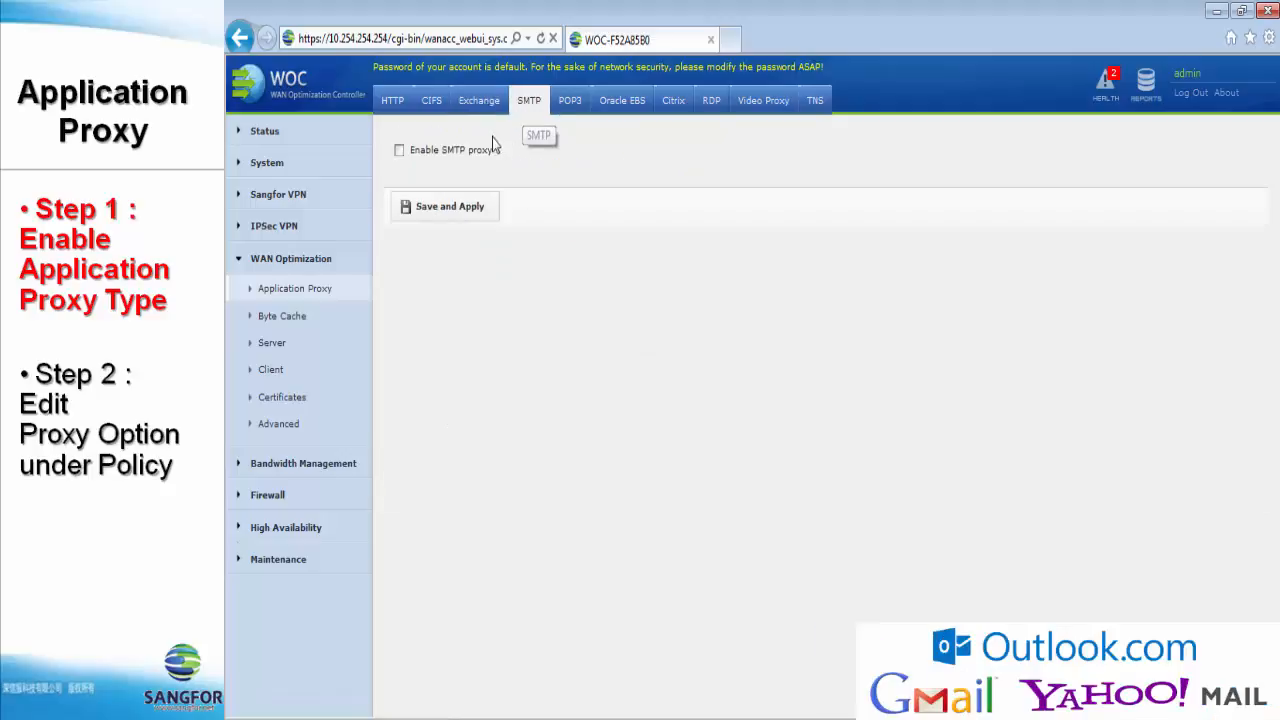
click(566, 102)
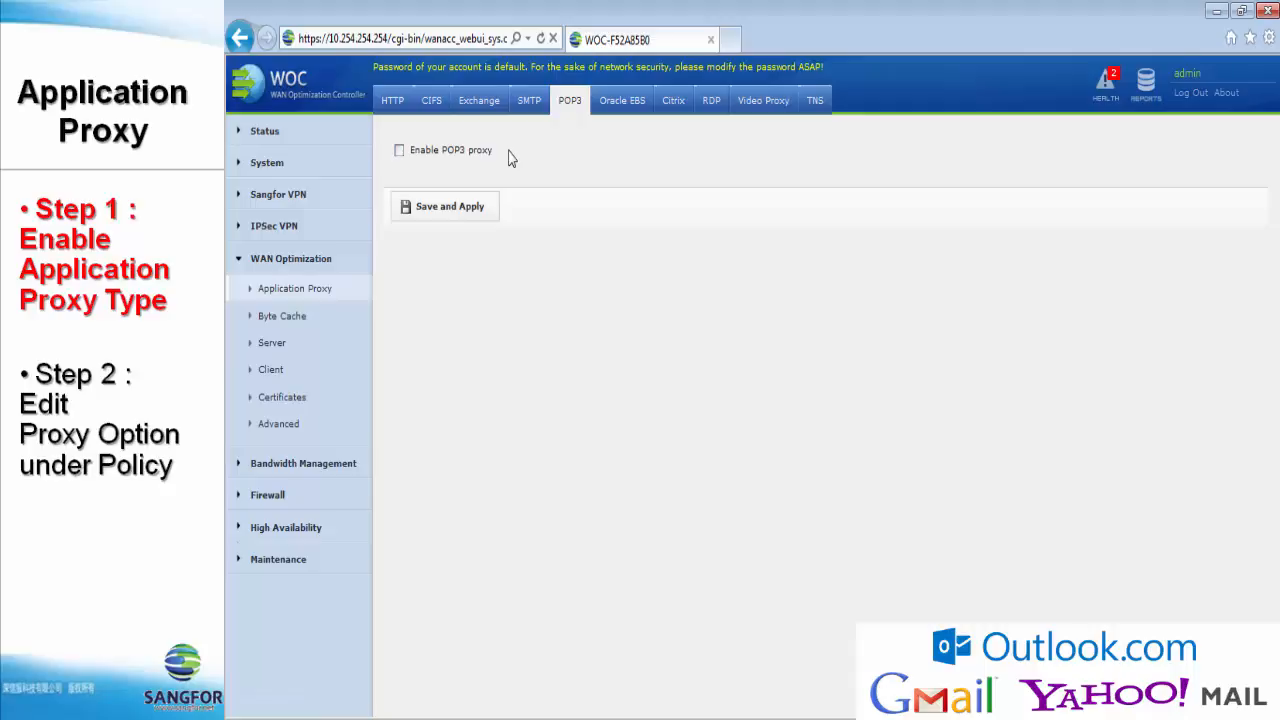
click(621, 115)
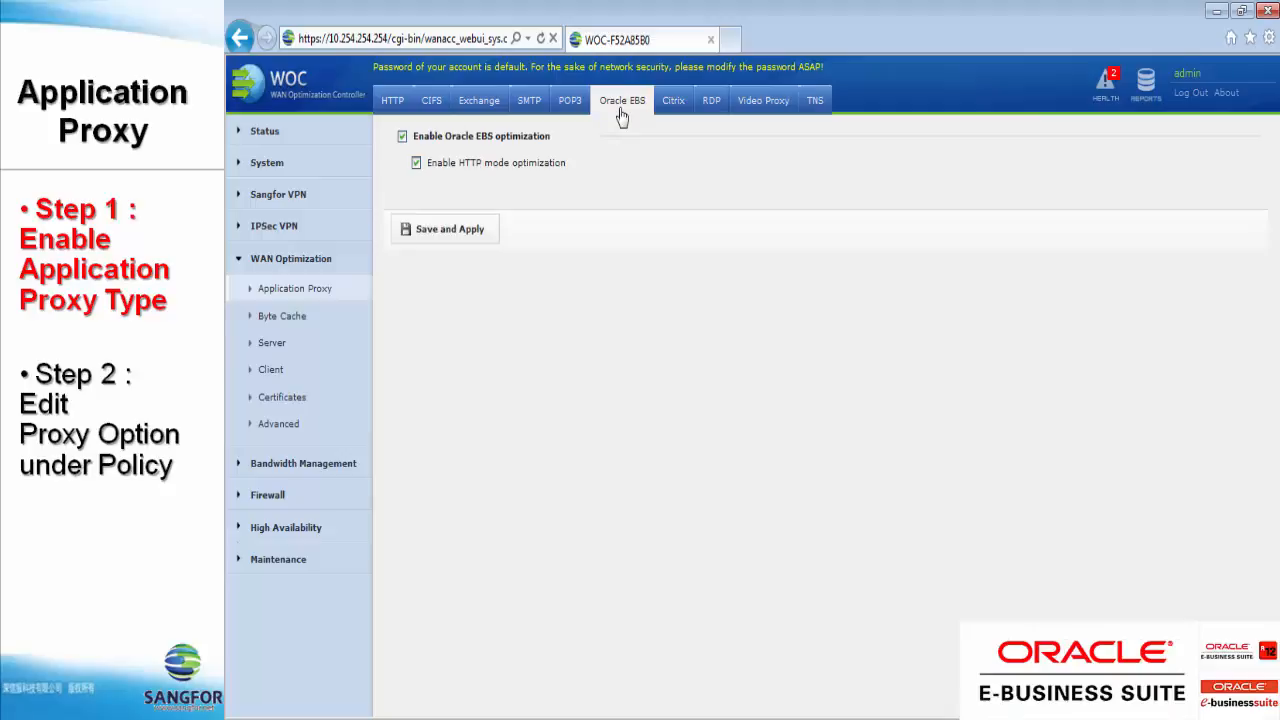
click(667, 115)
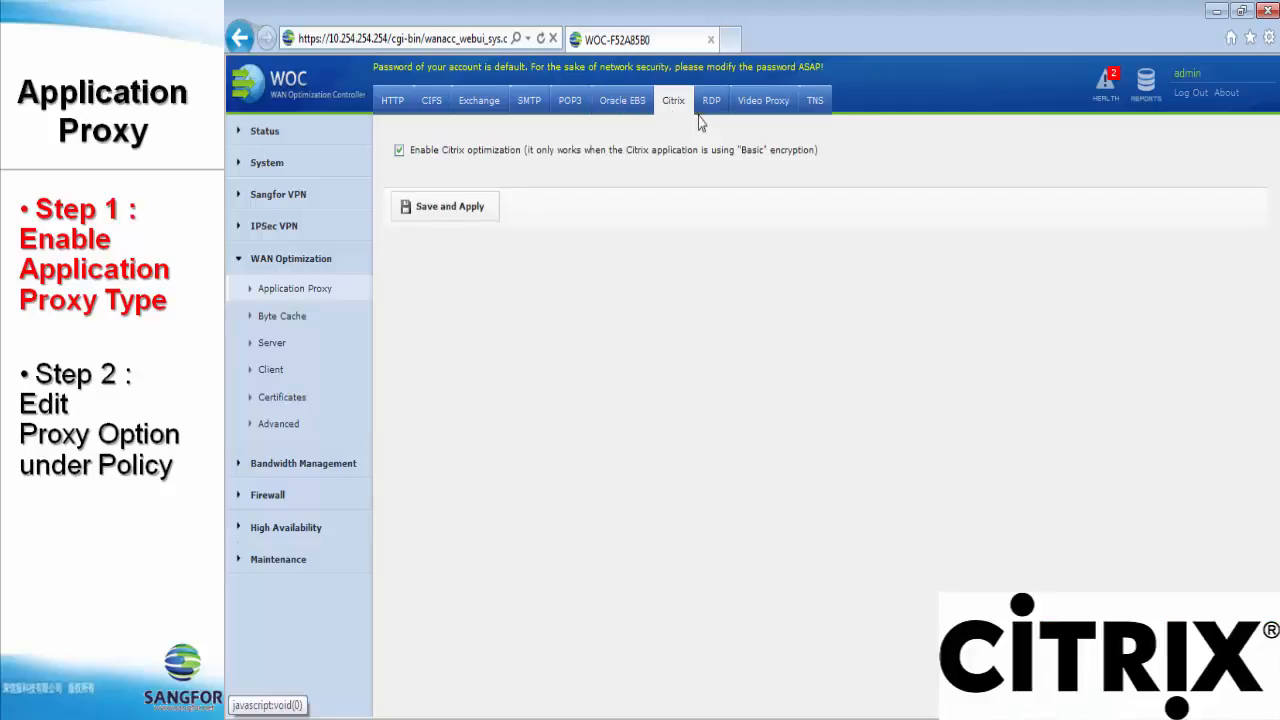
click(706, 108)
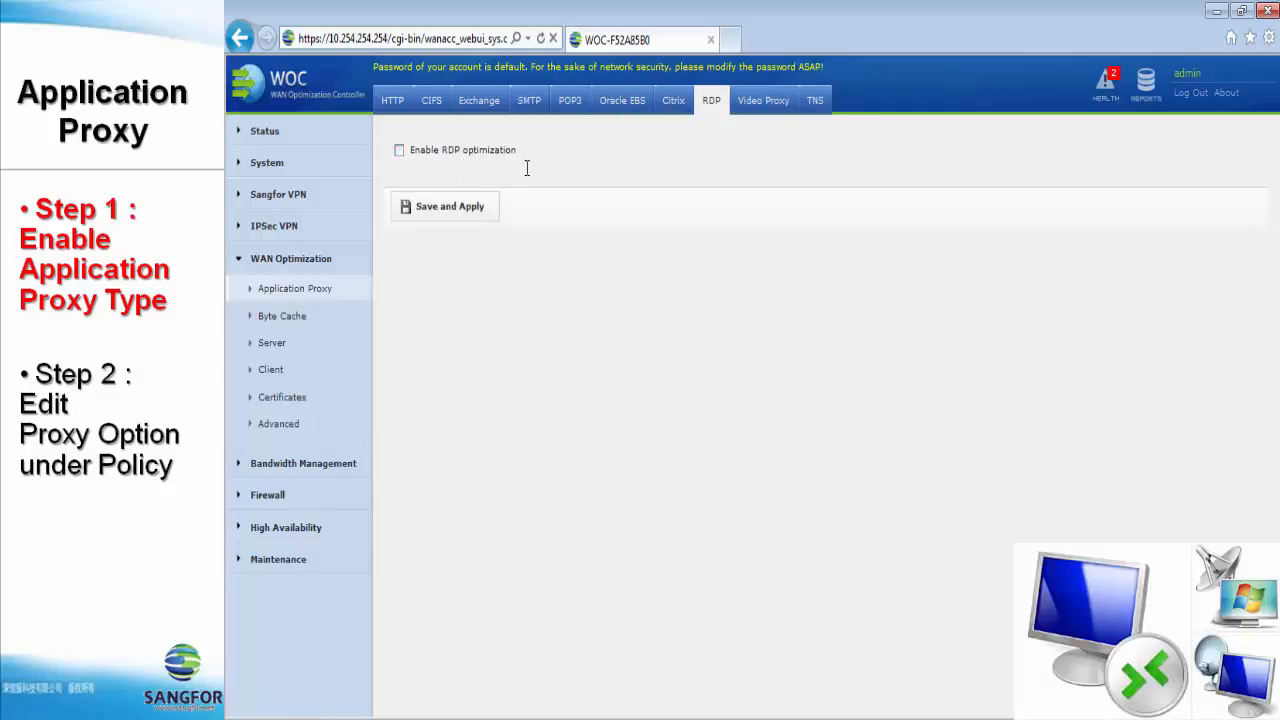
Step: Read the Video Proxy tips on the HTP protocol and deployment modes, and view the TNS optimization setting
click(772, 112)
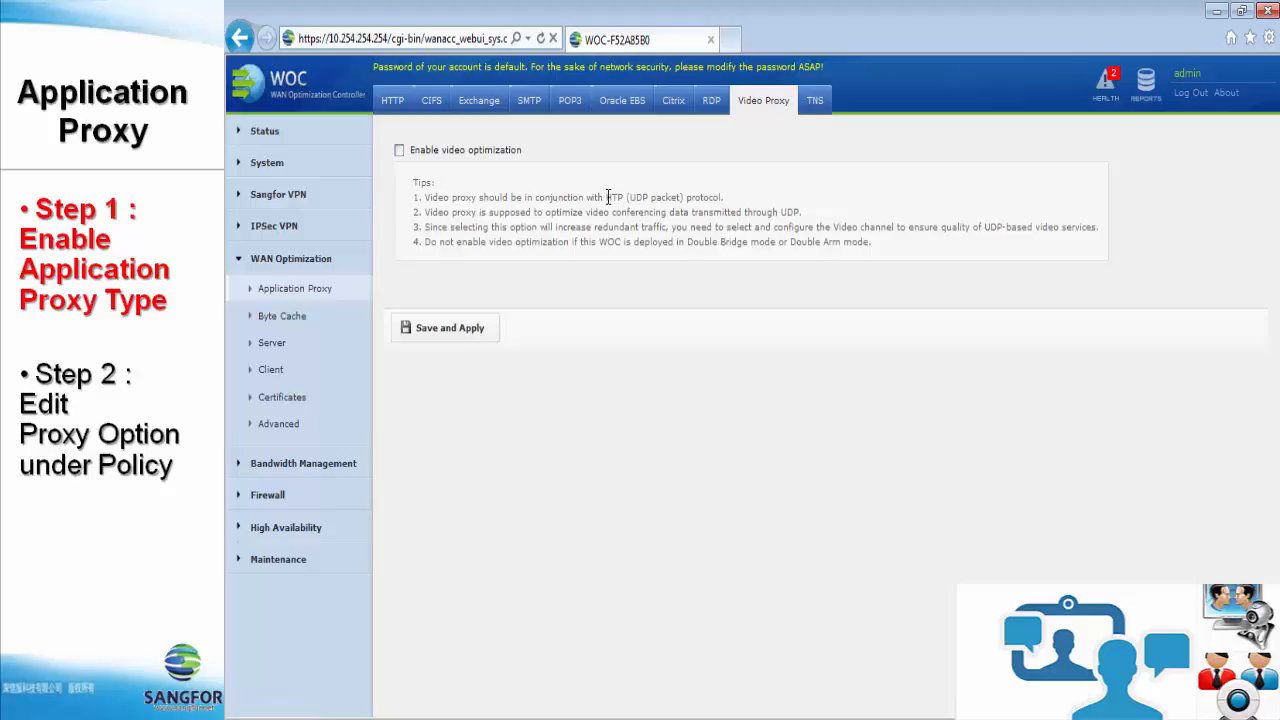
drag(607, 197, 720, 198)
click(679, 208)
drag(688, 243, 869, 243)
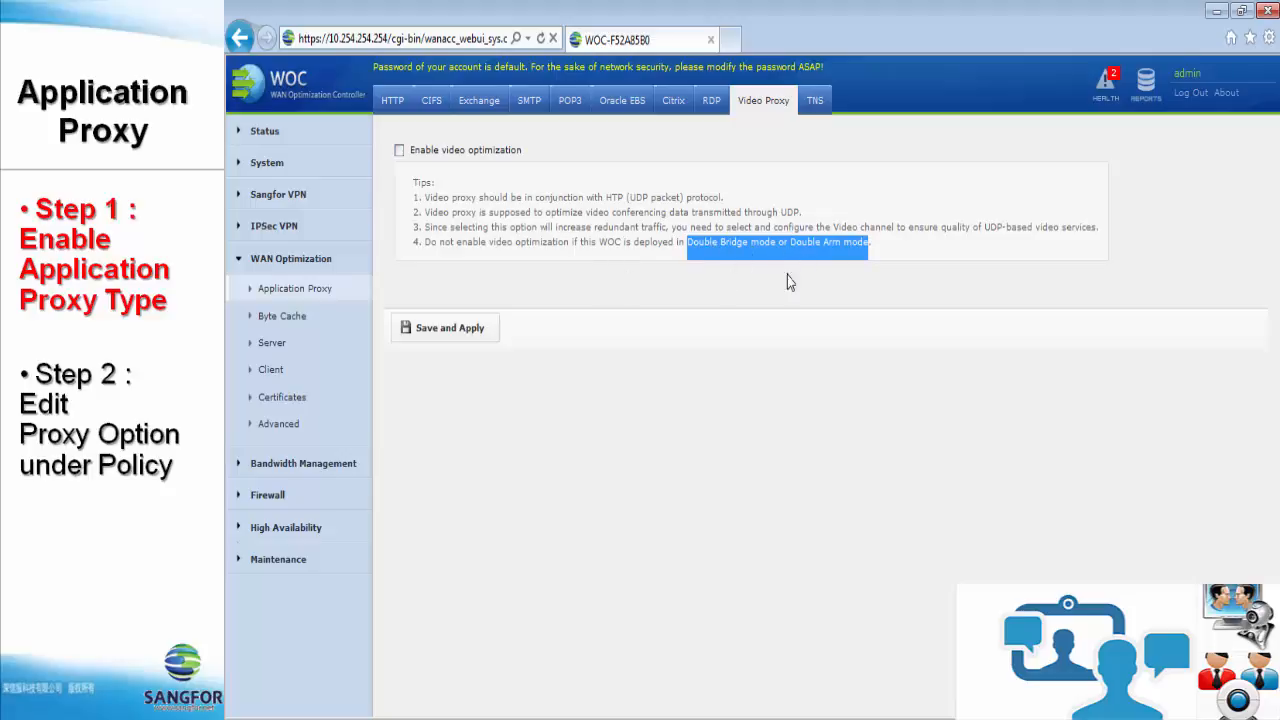
click(810, 112)
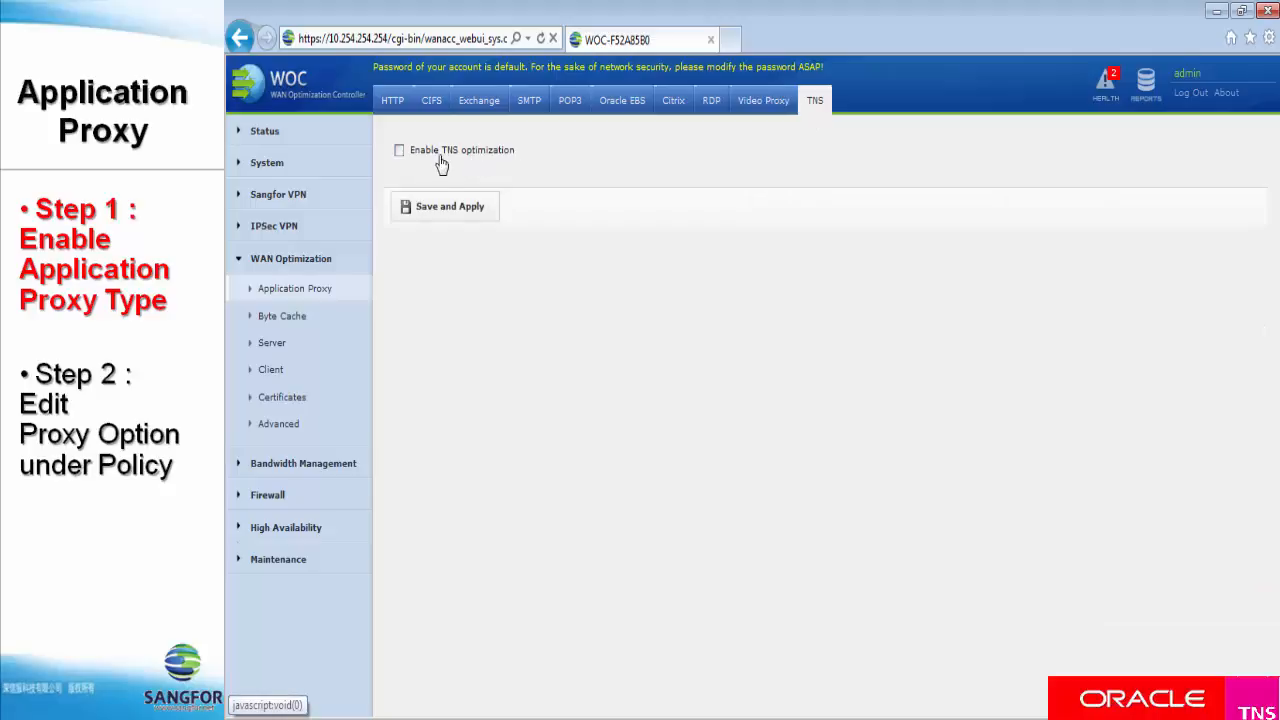
Step: Open the server-side WAN optimization policies, start a new policy and look through its selectable applications
click(277, 347)
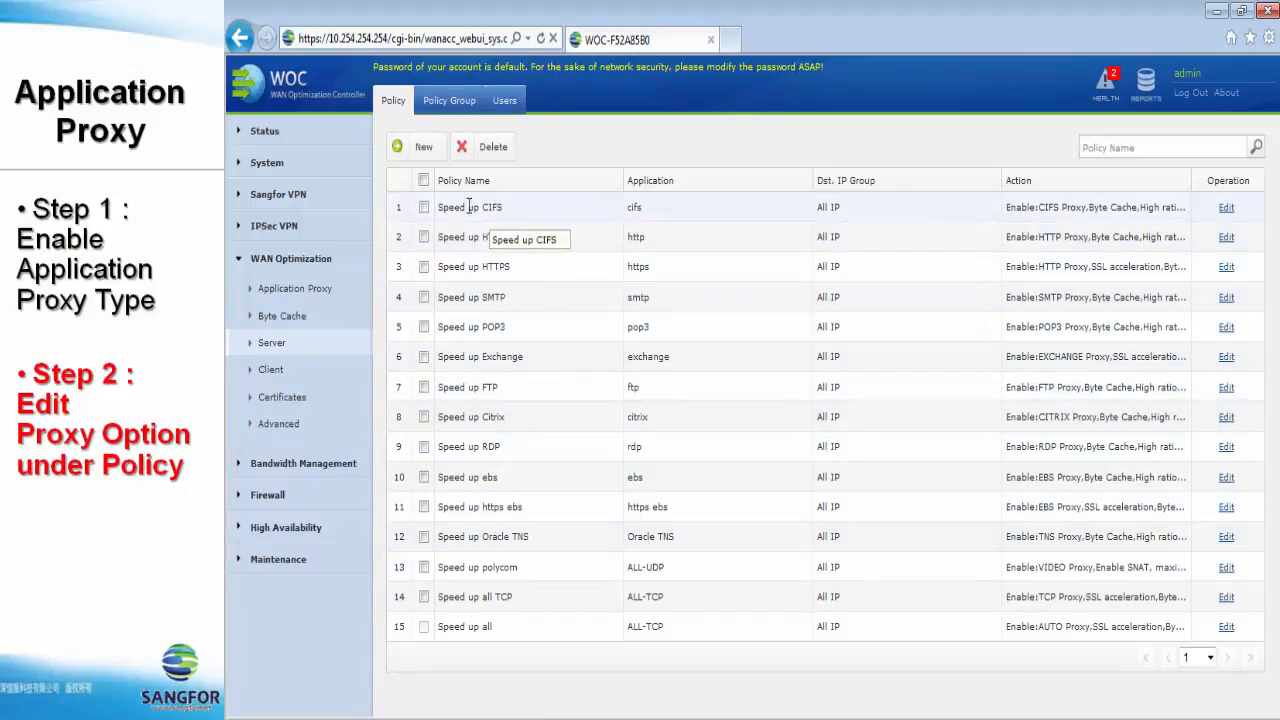
click(424, 156)
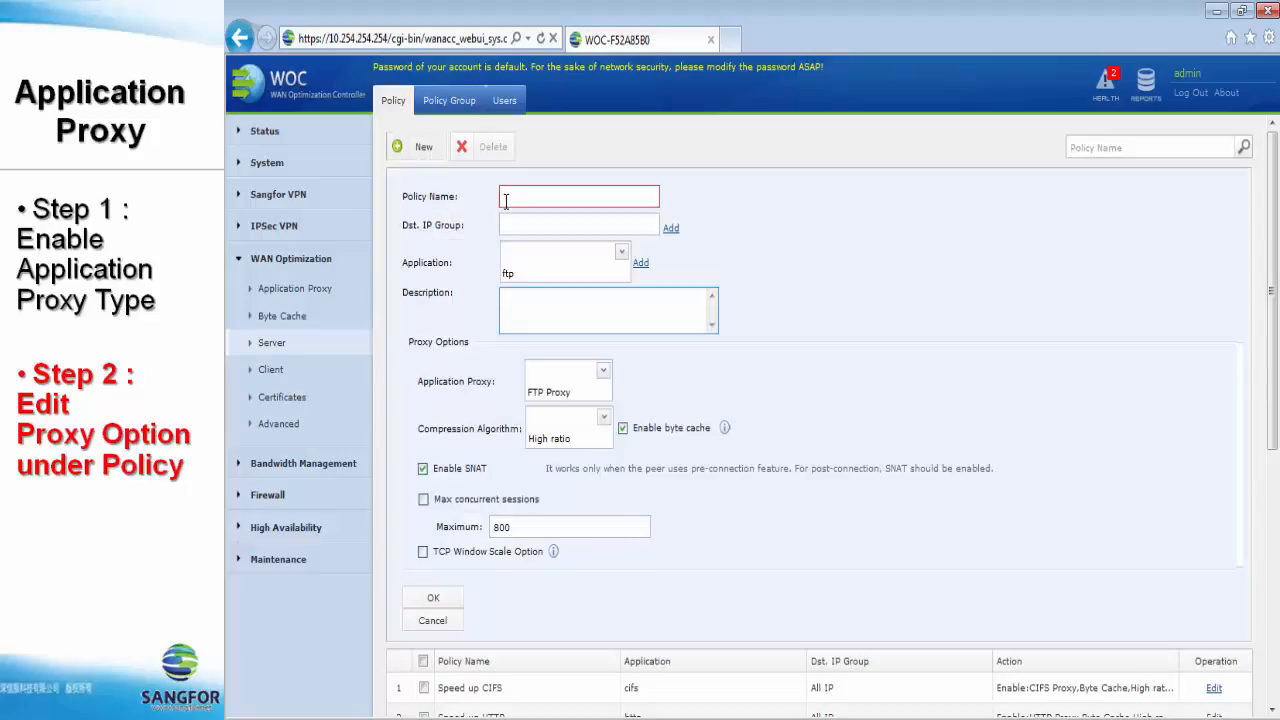
click(622, 253)
scroll(601, 309, down, 2)
scroll(601, 309, down, 5)
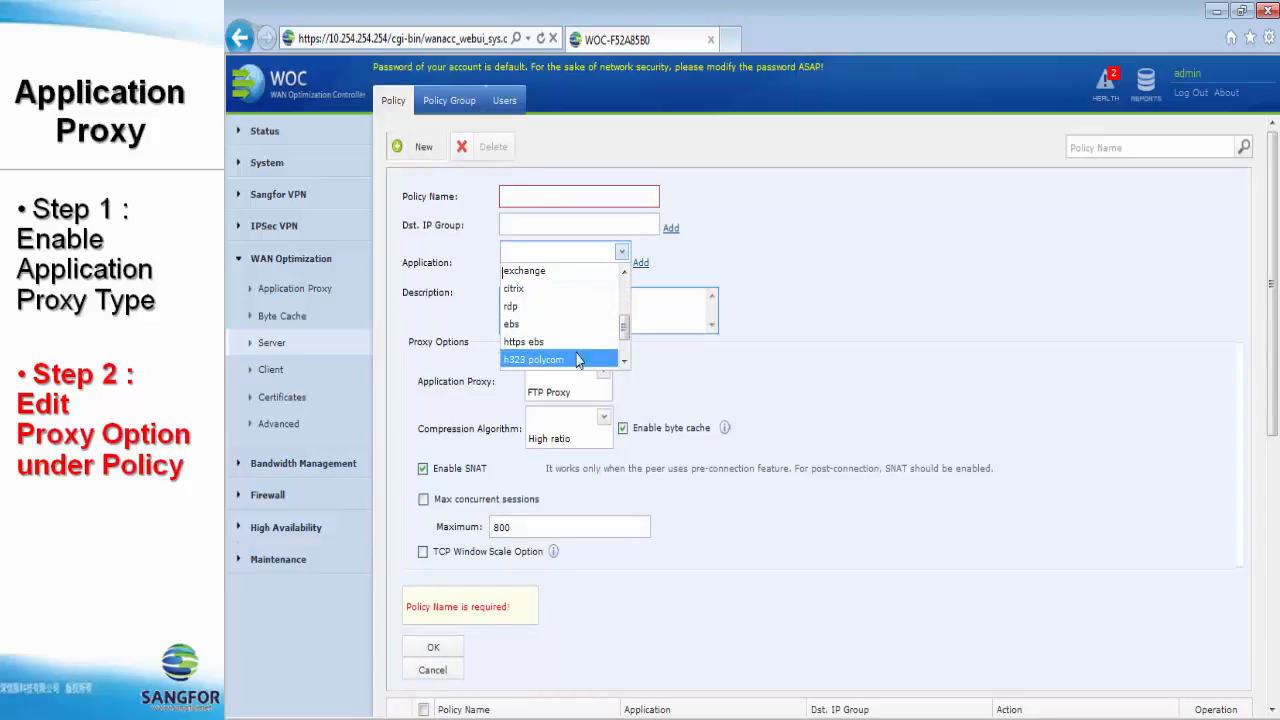
scroll(556, 350, up, 7)
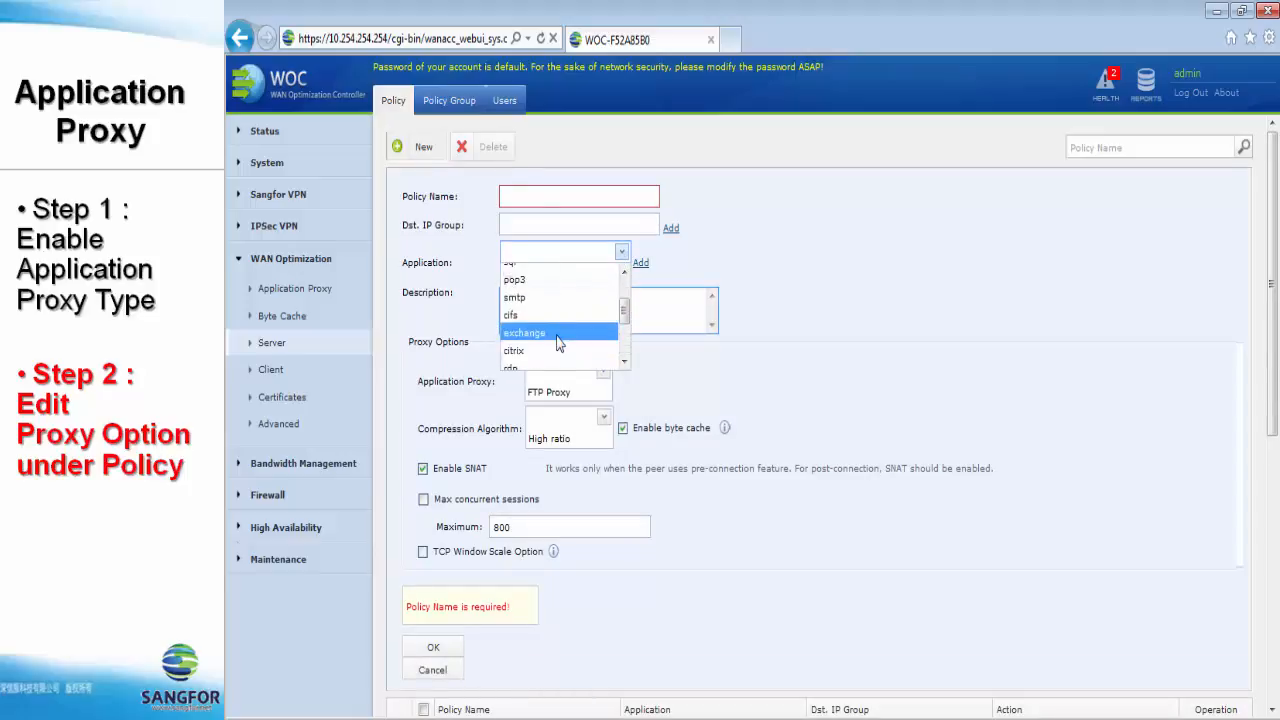
click(628, 255)
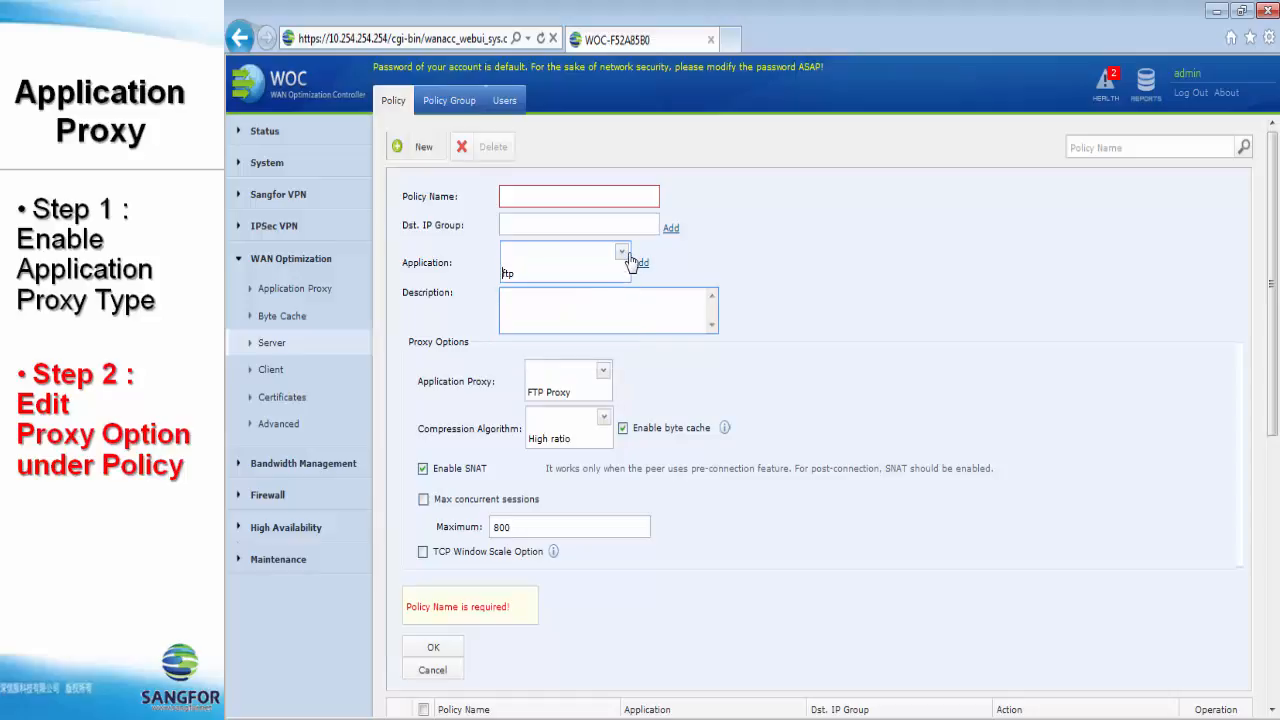
Step: Choose http as the new policy's application and examine its Accelerate SSL and certificate options
click(621, 252)
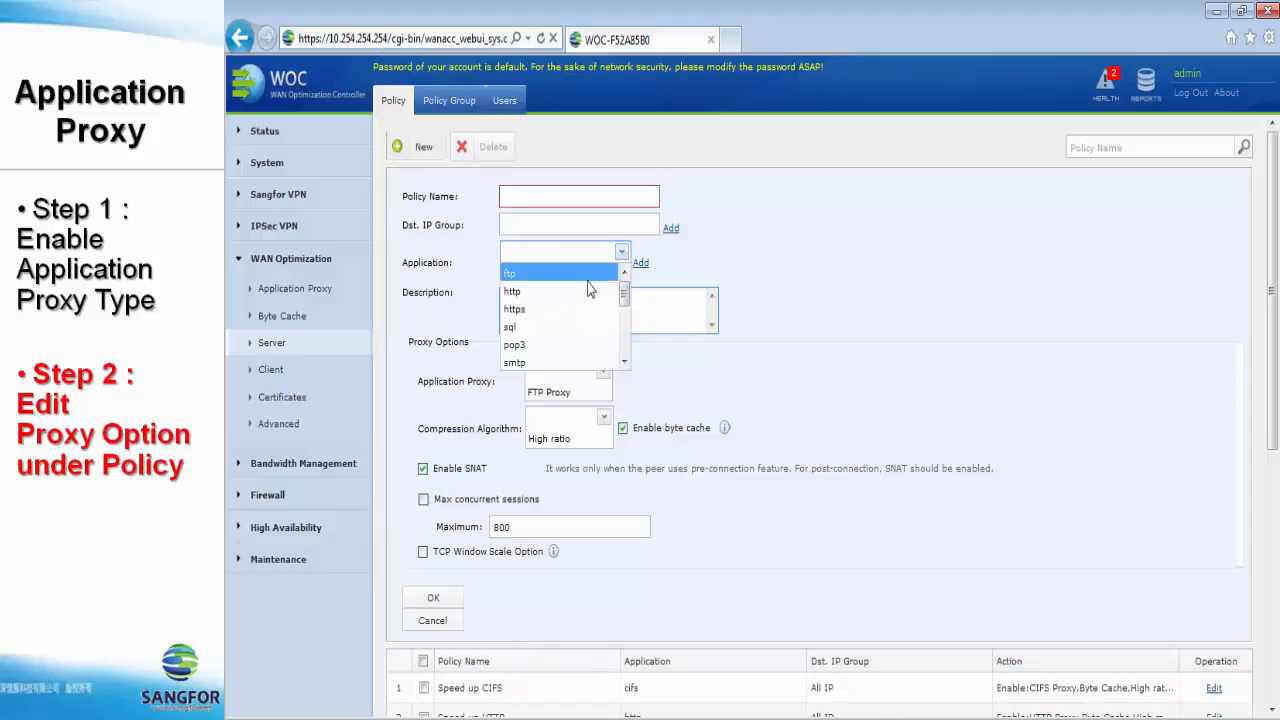
click(540, 279)
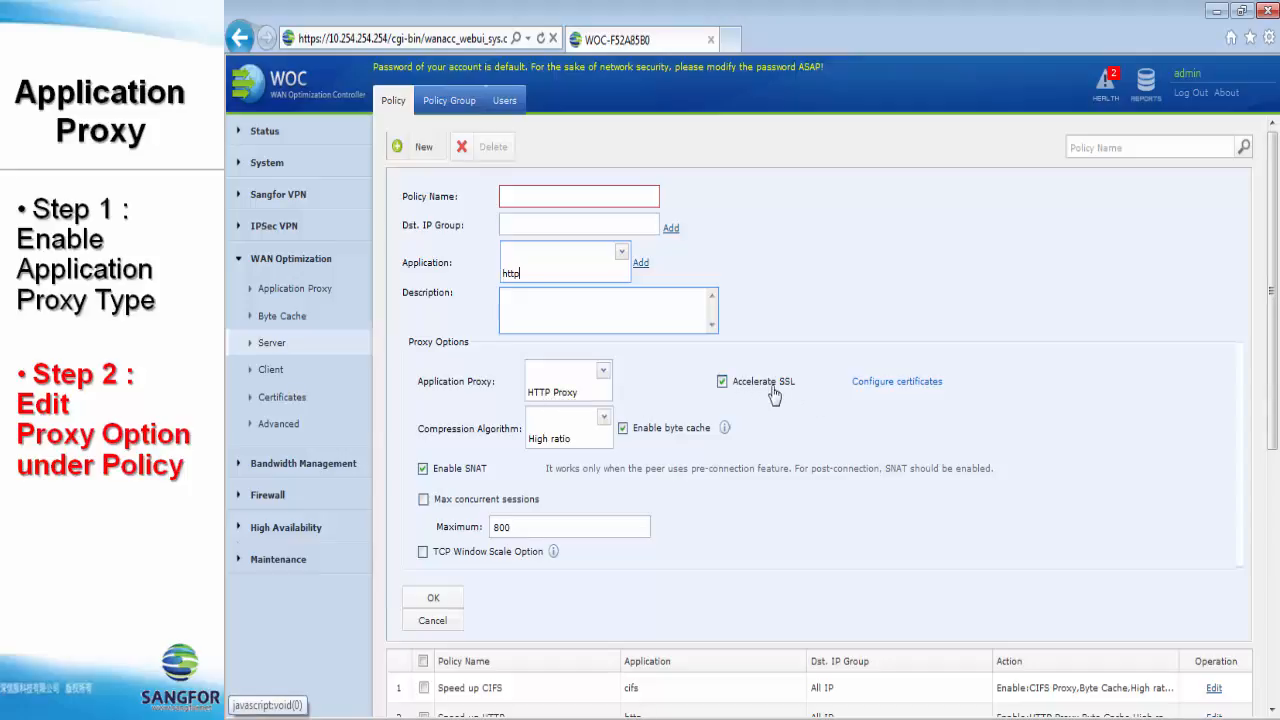
click(722, 382)
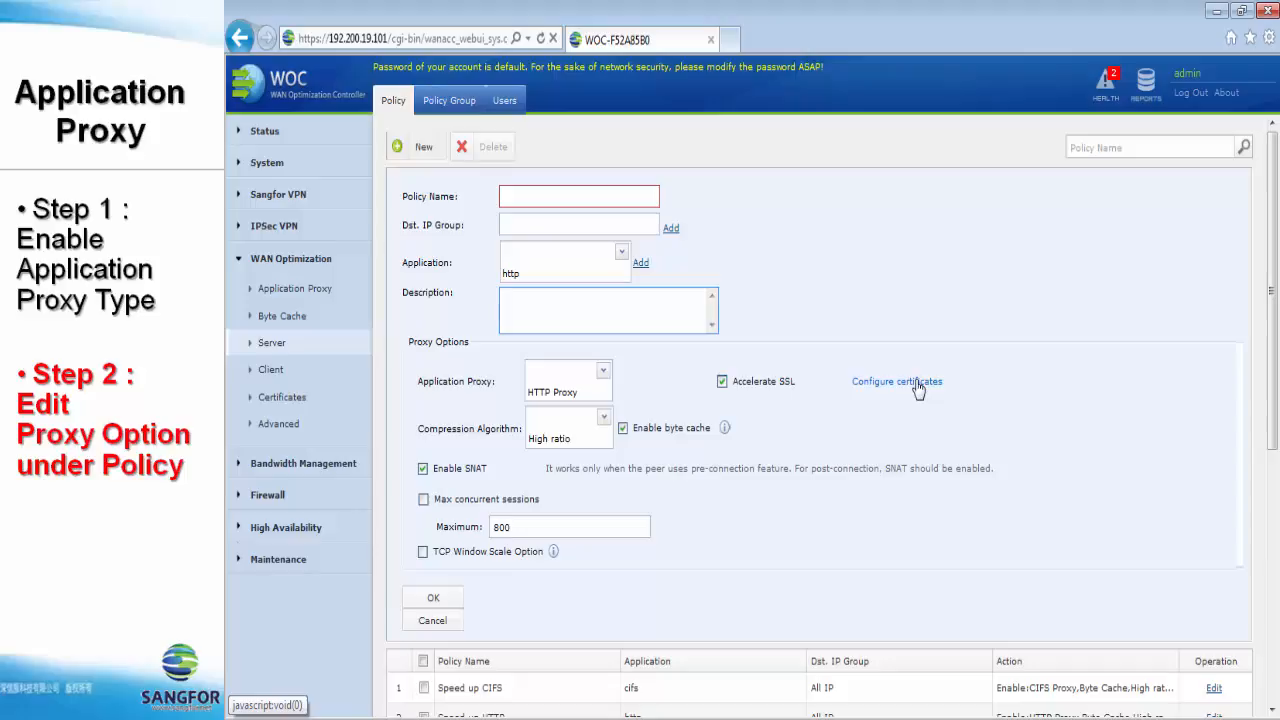
Step: Change the new policy's application to cifs to examine its proxy options
click(621, 252)
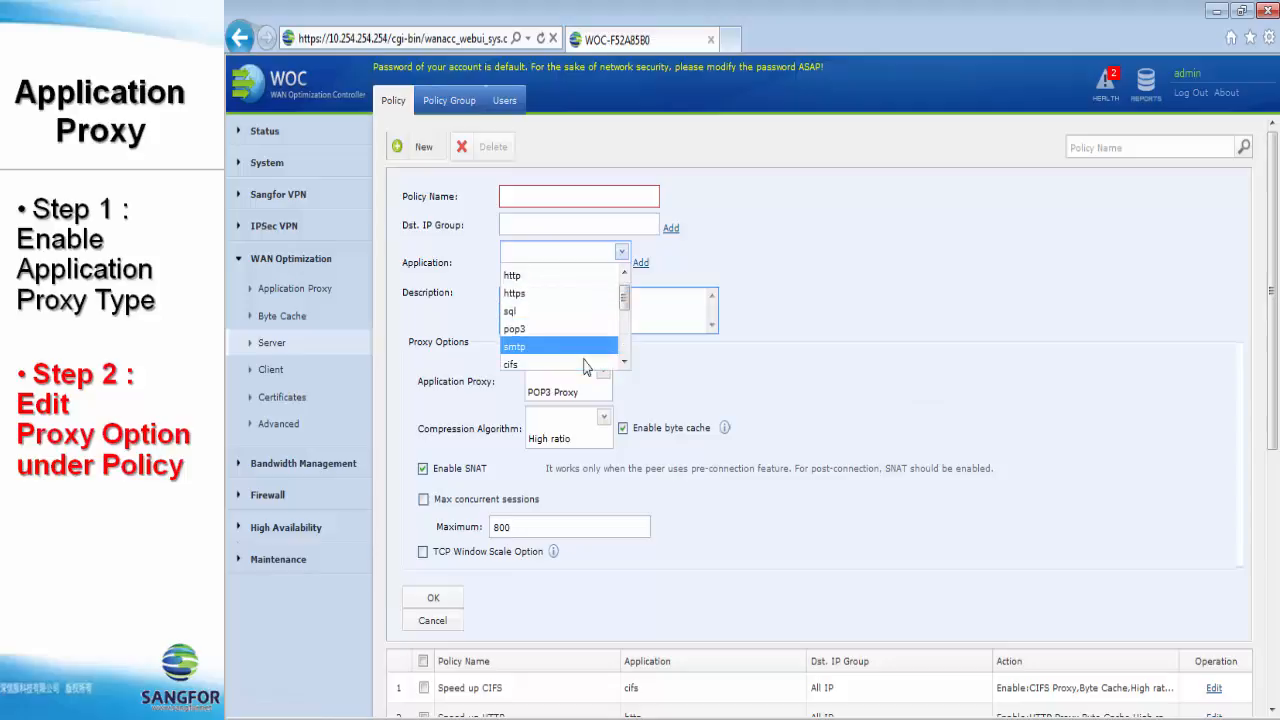
scroll(585, 363, down, 1)
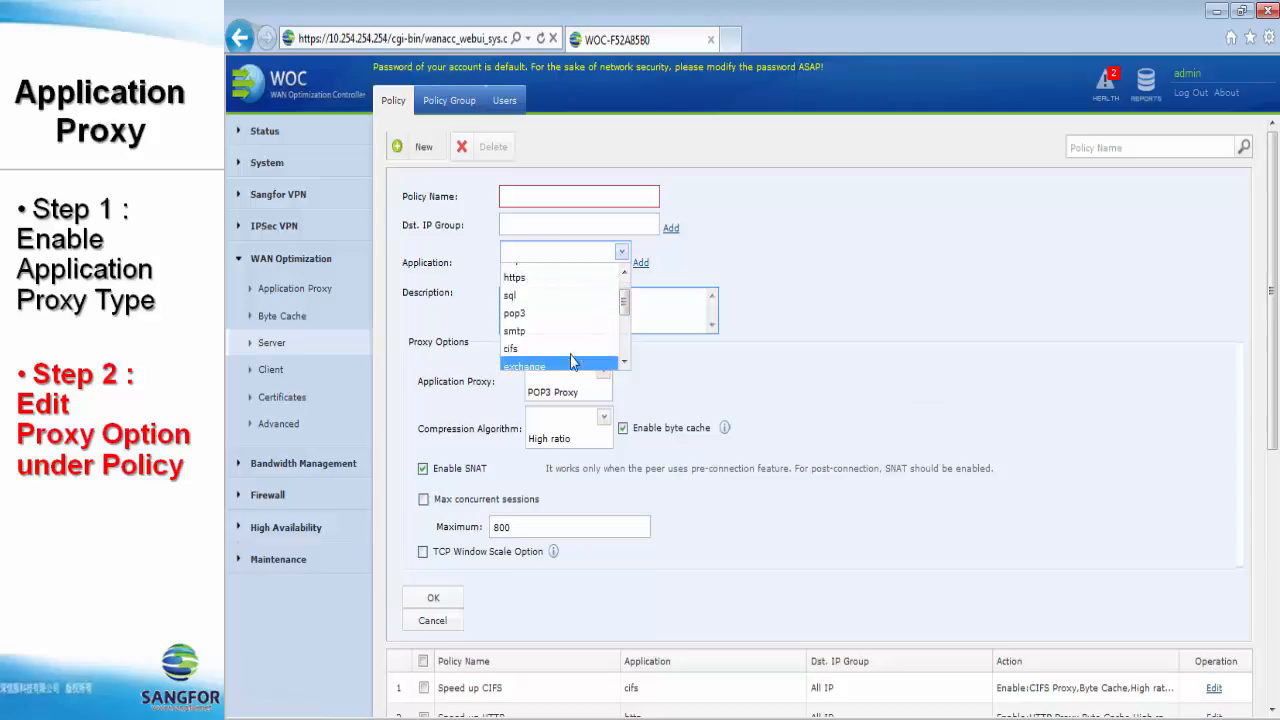
click(518, 350)
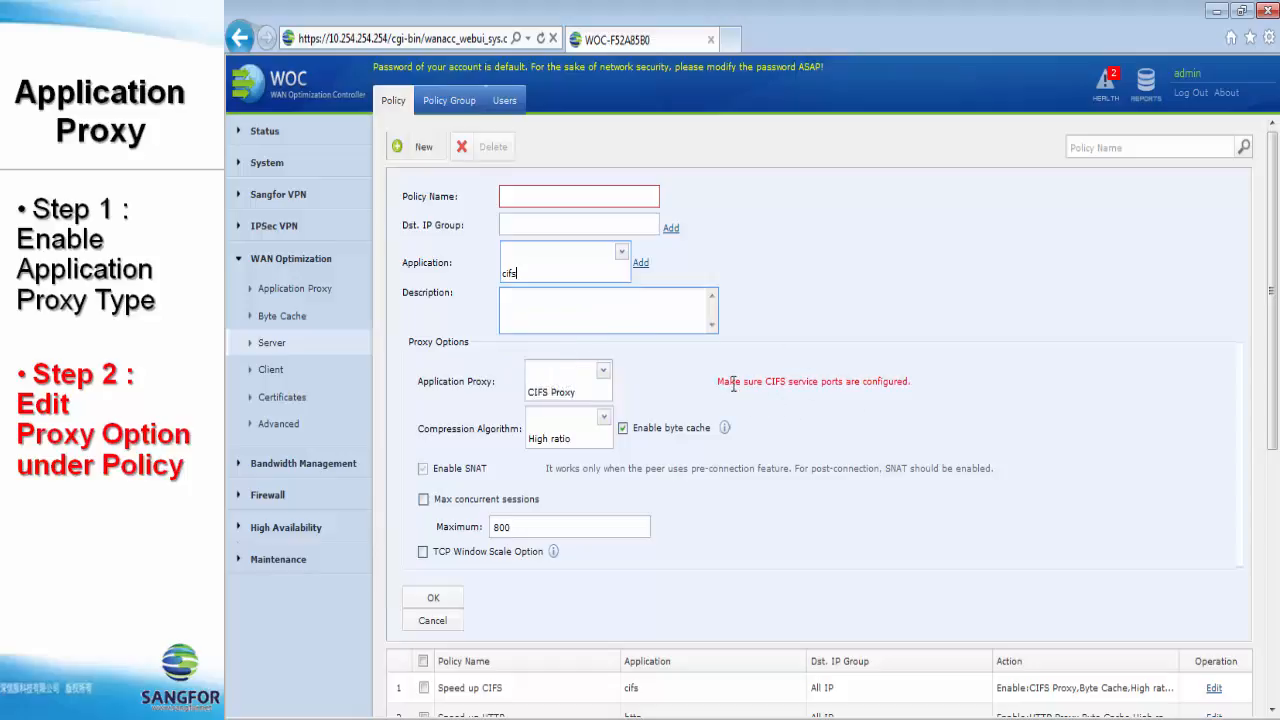
Step: Change the new policy's application to exchange to examine its proxy options
click(621, 252)
scroll(591, 322, down, 1)
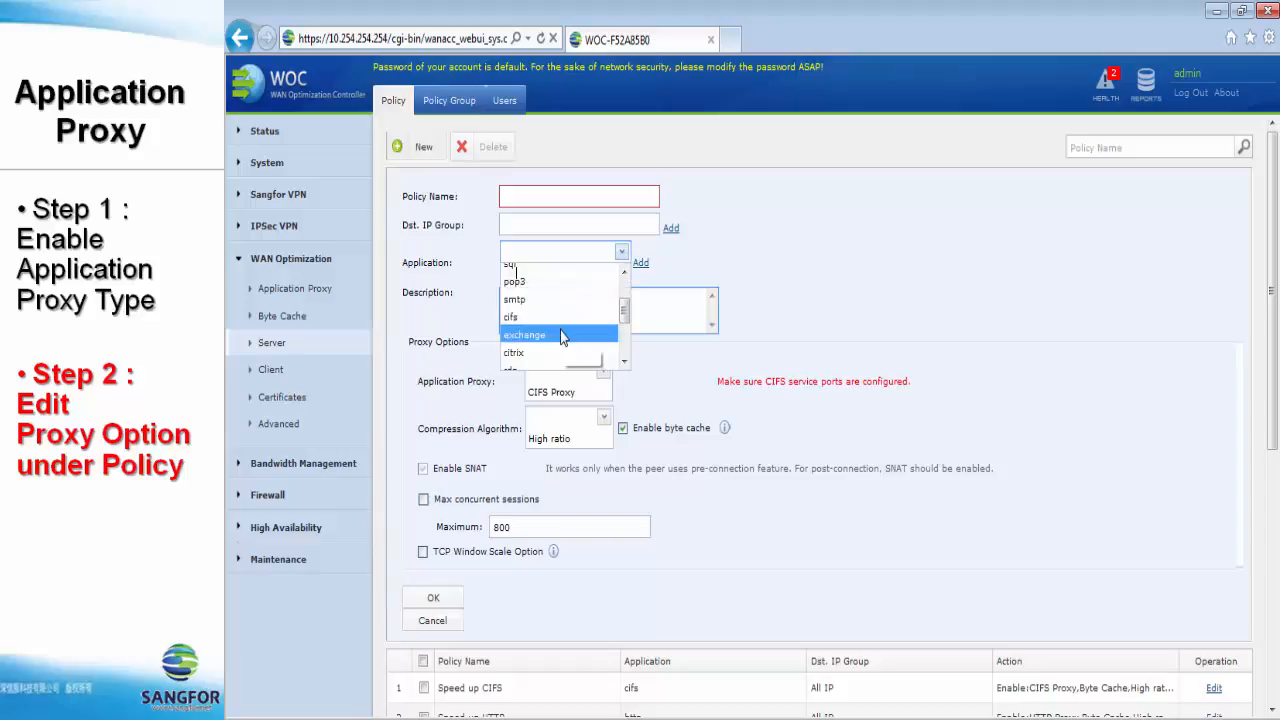
click(589, 327)
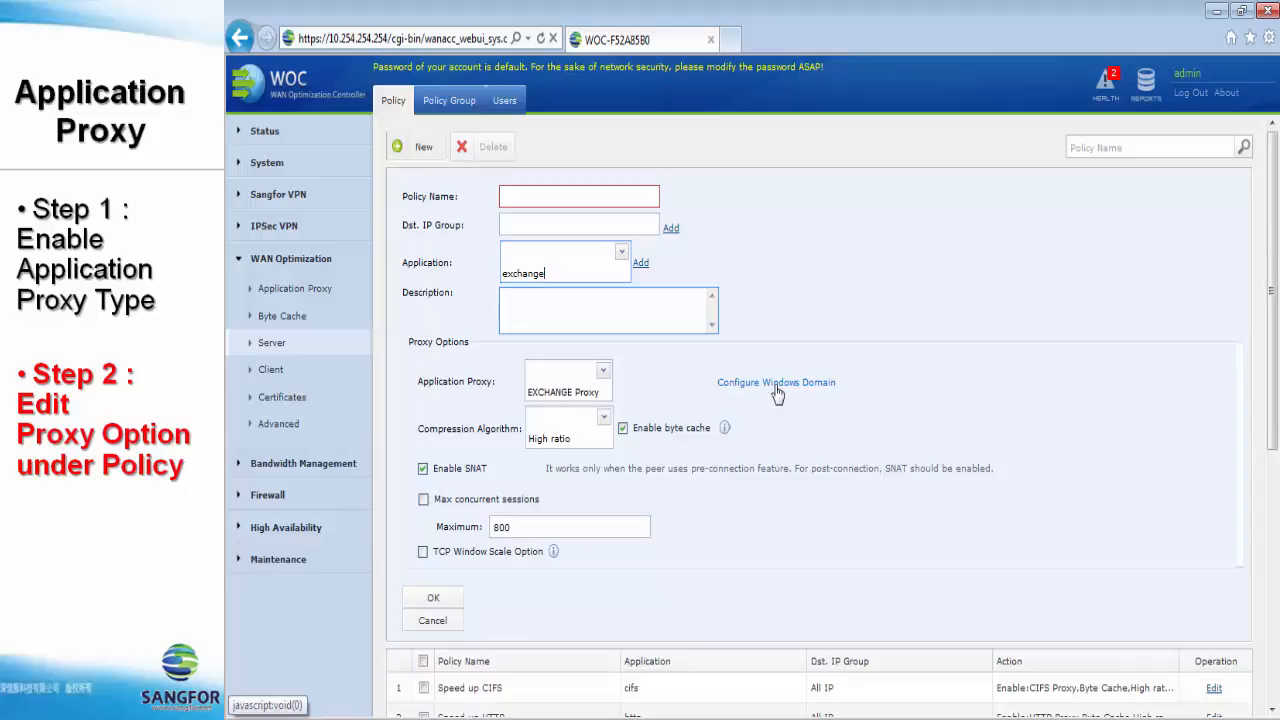
Step: Change the new policy's application to ALL-UDP to examine its video proxy options, and discard the policy
click(621, 251)
scroll(604, 352, down, 2)
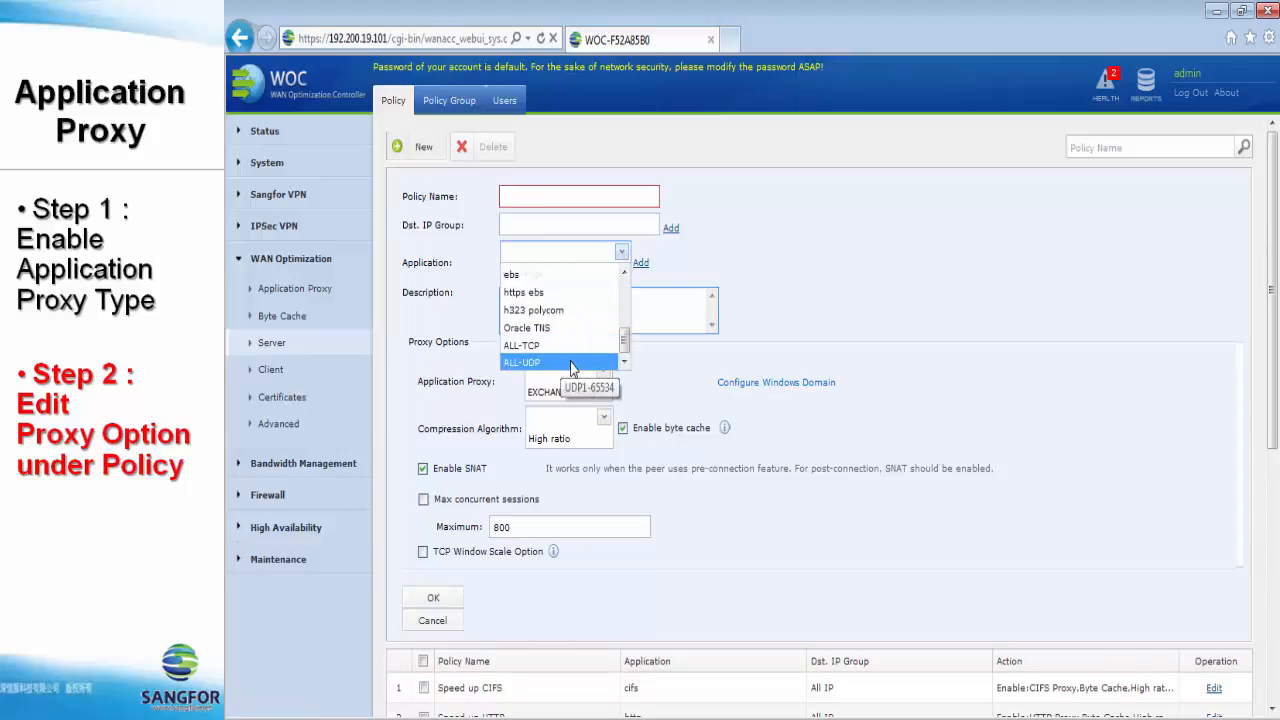
click(573, 363)
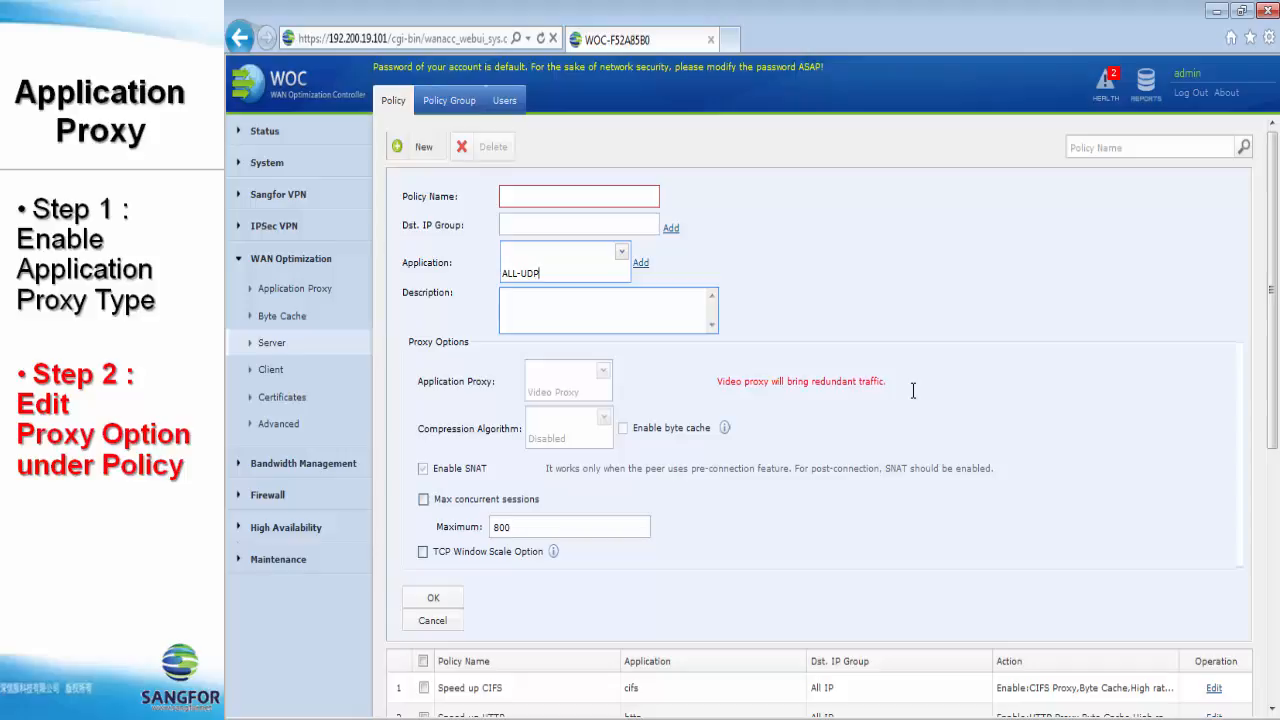
click(439, 626)
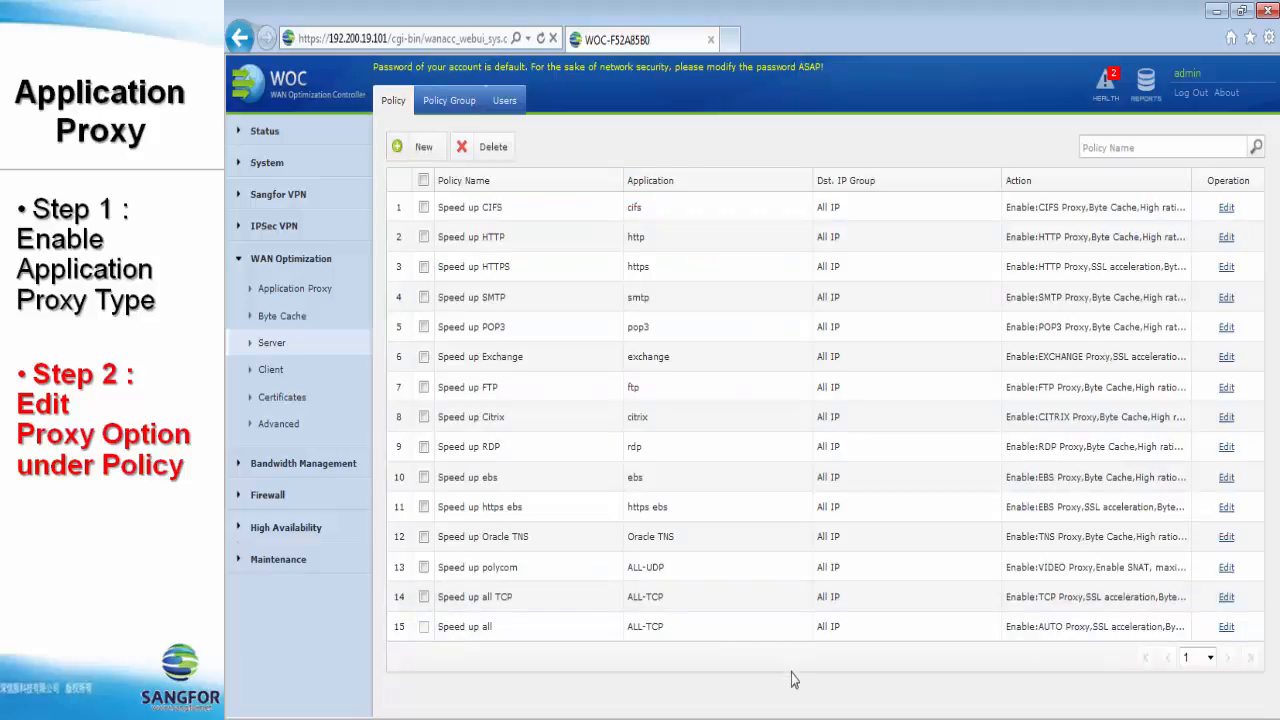